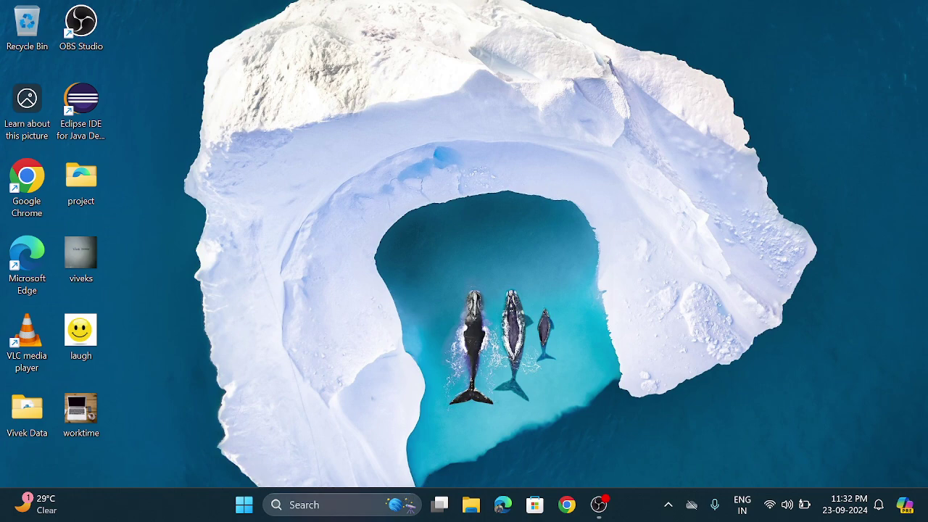
# Open the Windows Update settings by searching for "updates" and check for new Windows updates.
pyautogui.click(319, 504)
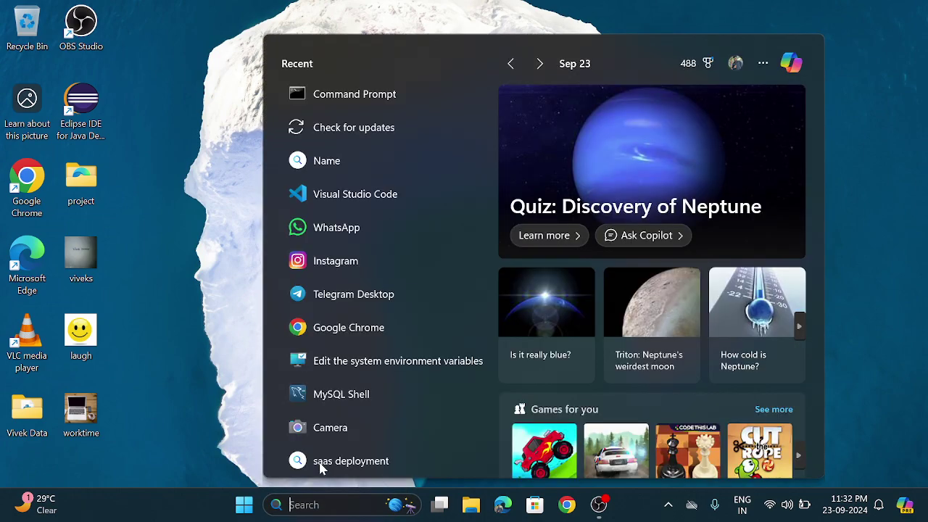
pyautogui.write('updates')
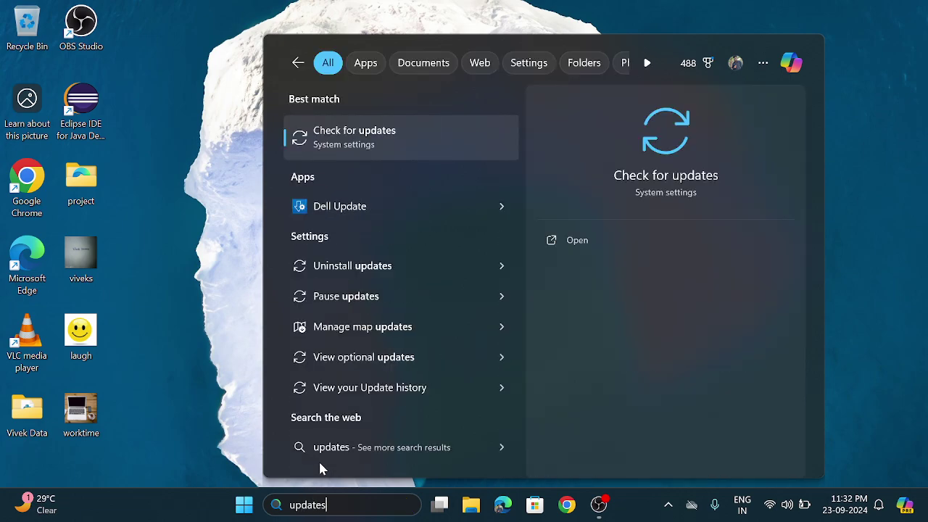
pyautogui.click(401, 142)
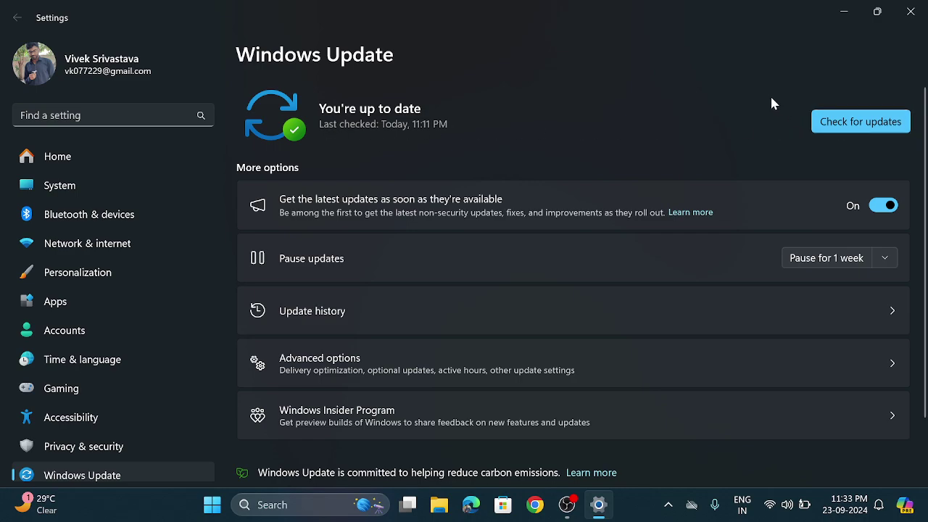
pyautogui.click(844, 123)
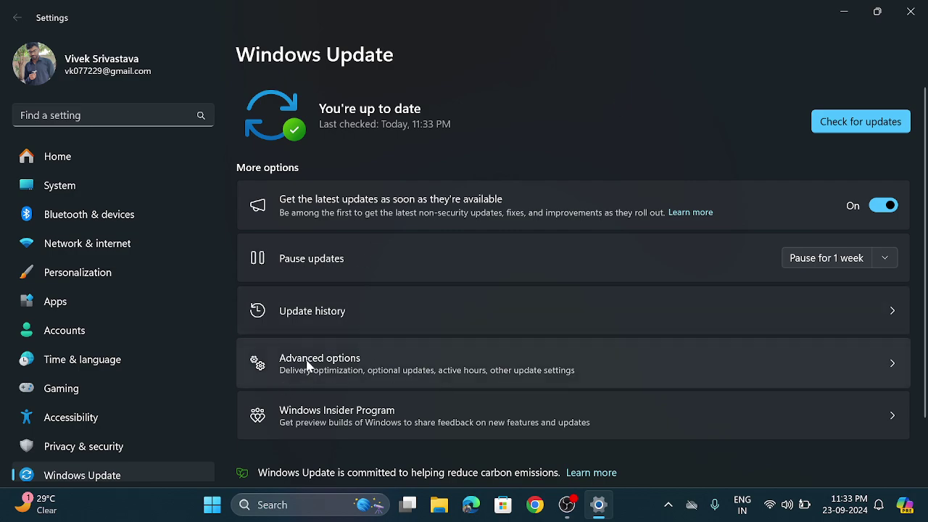
# Download and install the optional driver update Realtek Semiconductor Corp. - Net - 2024.10.139.3 from the advanced Windows Update options.
pyautogui.click(473, 360)
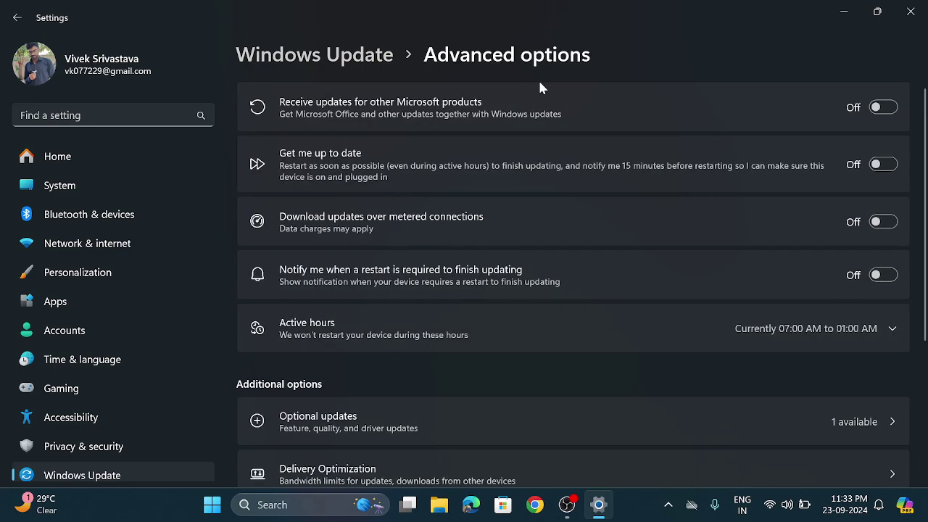
pyautogui.scroll(-3, 507, 182)
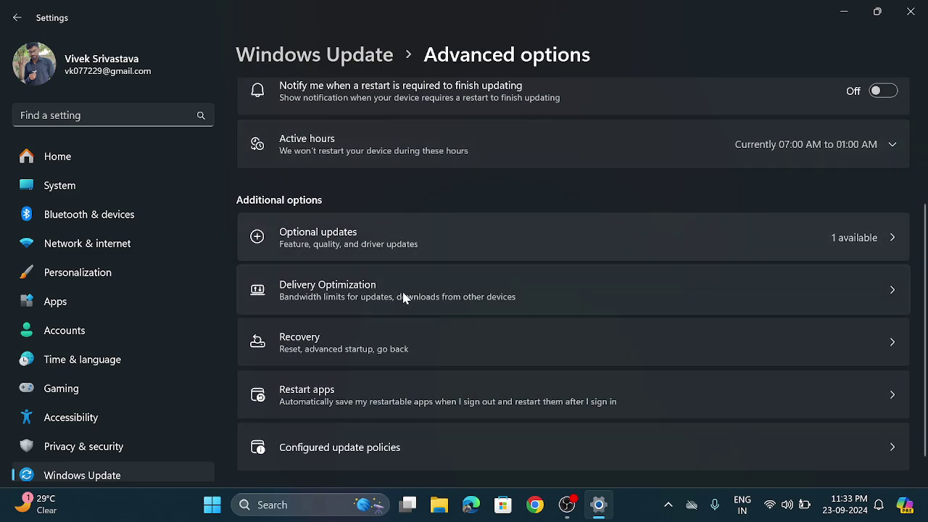
pyautogui.click(653, 240)
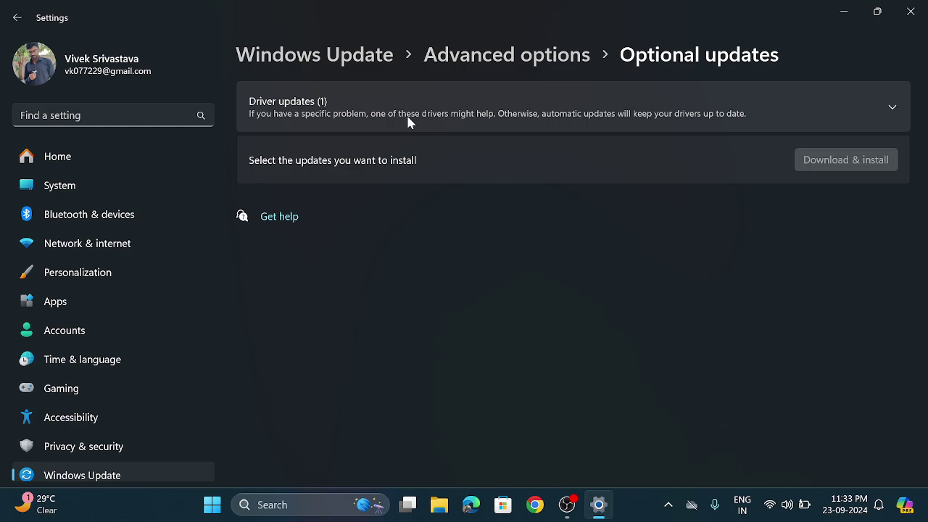
pyautogui.click(510, 102)
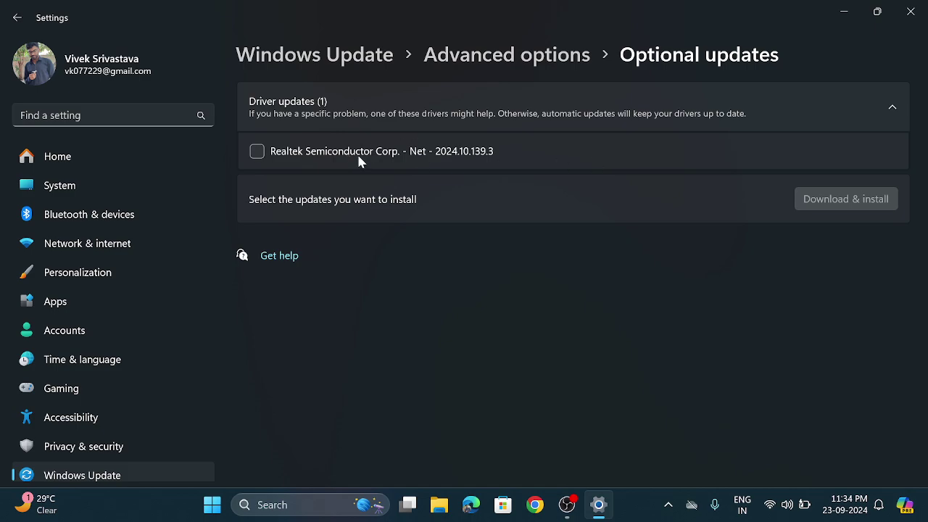
pyautogui.click(259, 153)
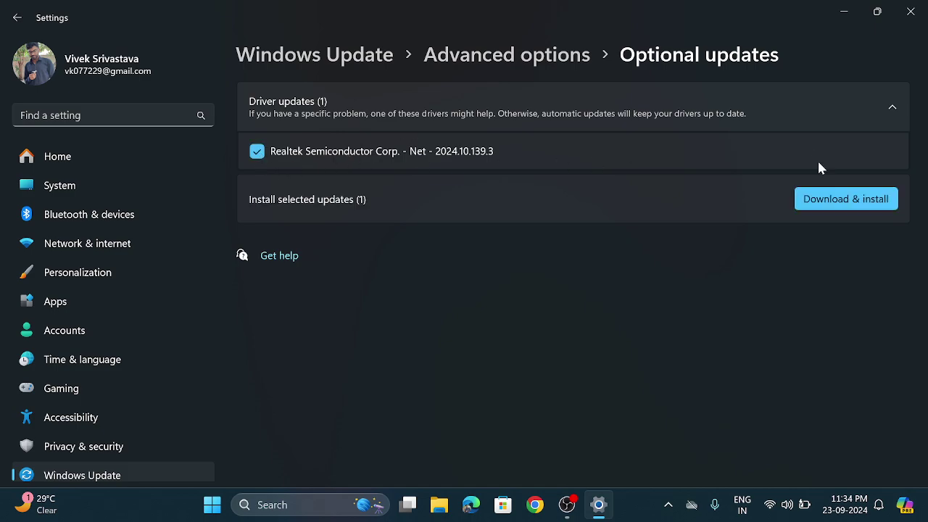
pyautogui.click(845, 201)
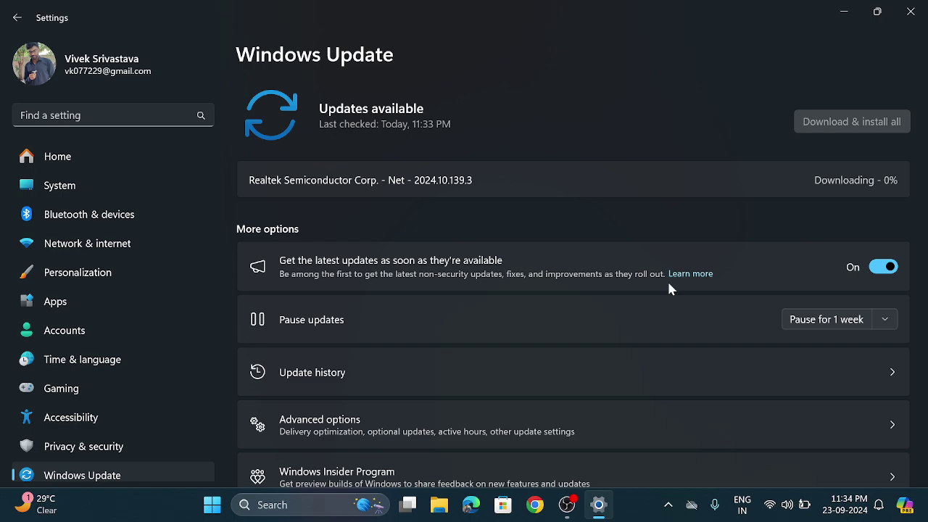
pyautogui.scroll(-2, 630, 321)
pyautogui.scroll(1, 456, 294)
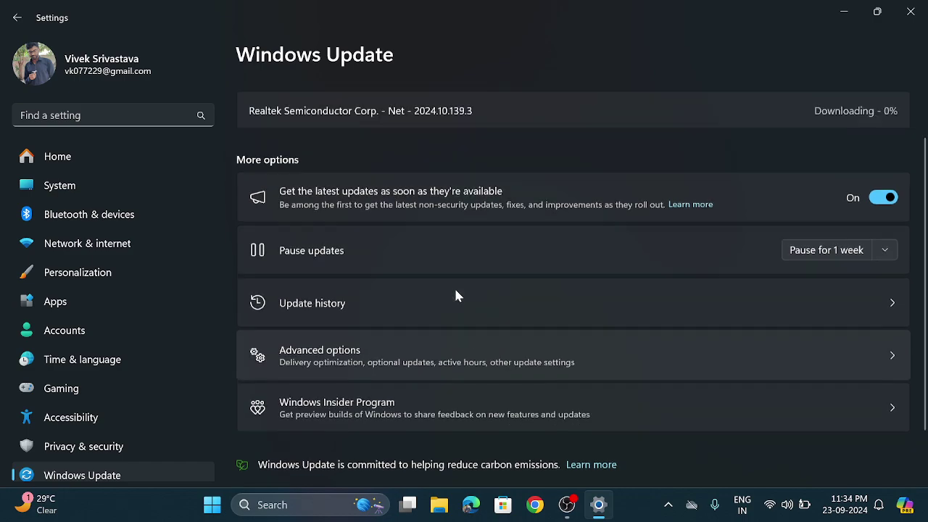
pyautogui.scroll(1, 454, 292)
pyautogui.scroll(-2, 435, 290)
pyautogui.scroll(1, 499, 277)
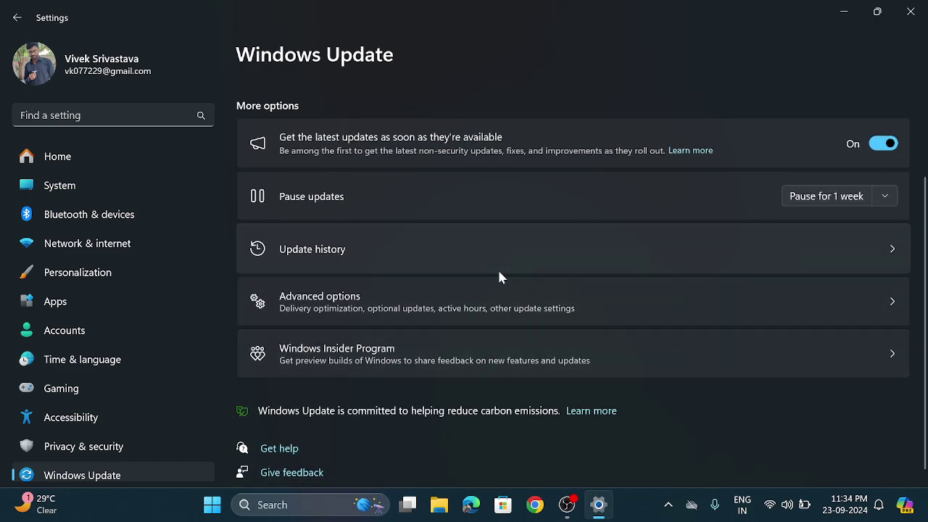
pyautogui.scroll(2, 472, 245)
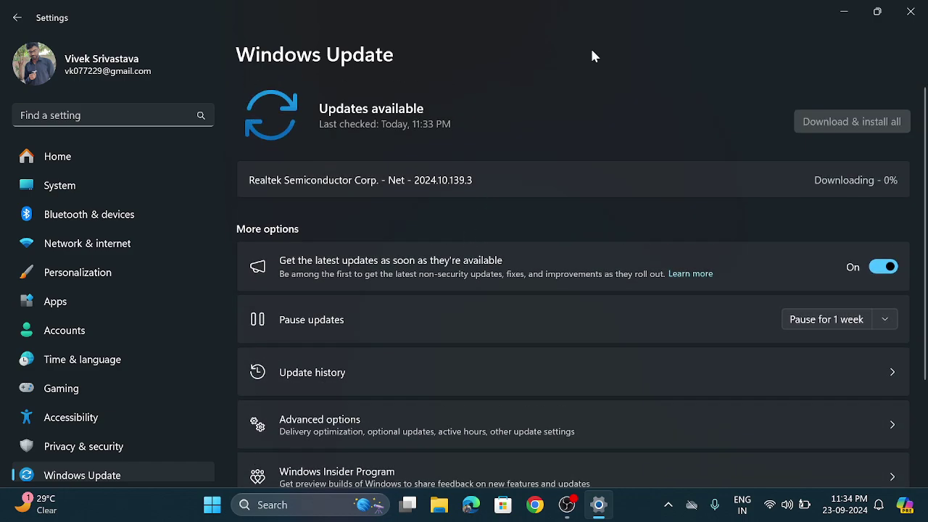
# Minimize the Settings window and refresh the desktop.
pyautogui.click(848, 7)
pyautogui.rightClick(582, 76)
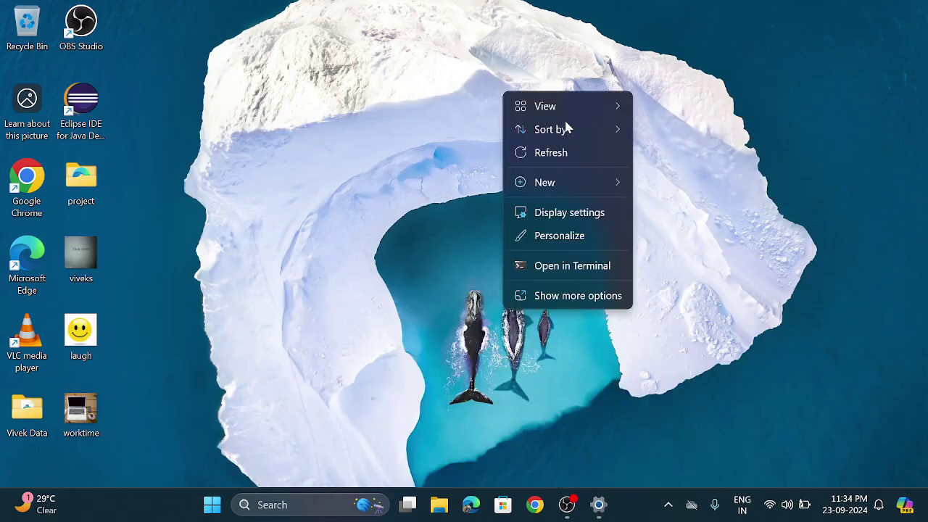
pyautogui.click(563, 150)
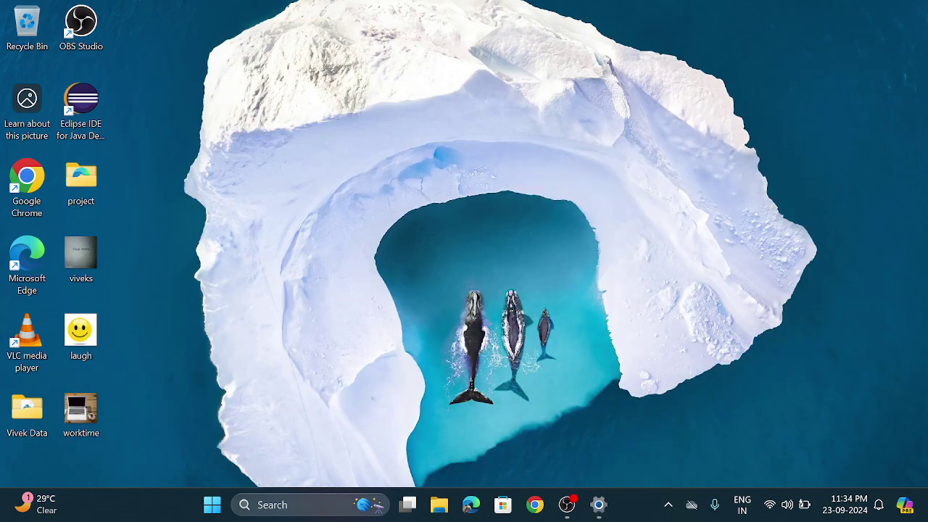
# Search for "store", open Microsoft Store and go to its Library of installed apps.
pyautogui.click(265, 504)
pyautogui.write('st')
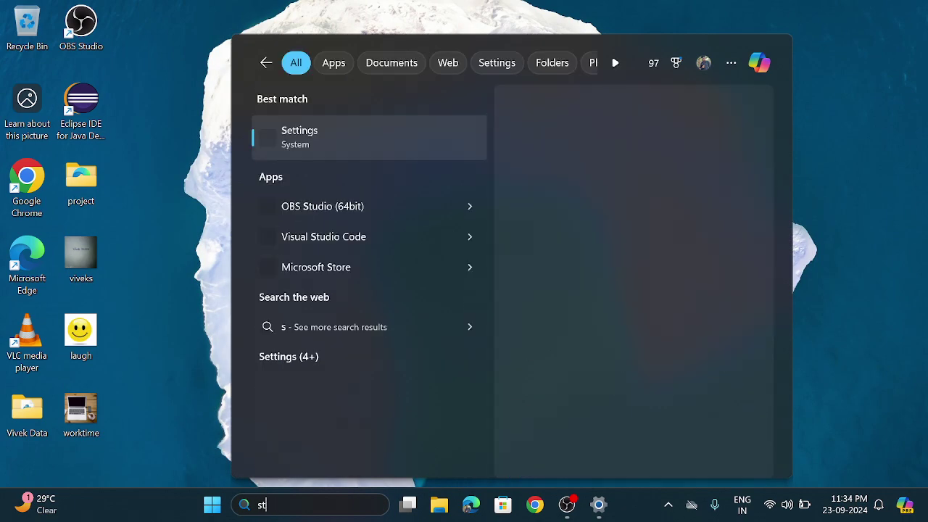
pyautogui.write('ore')
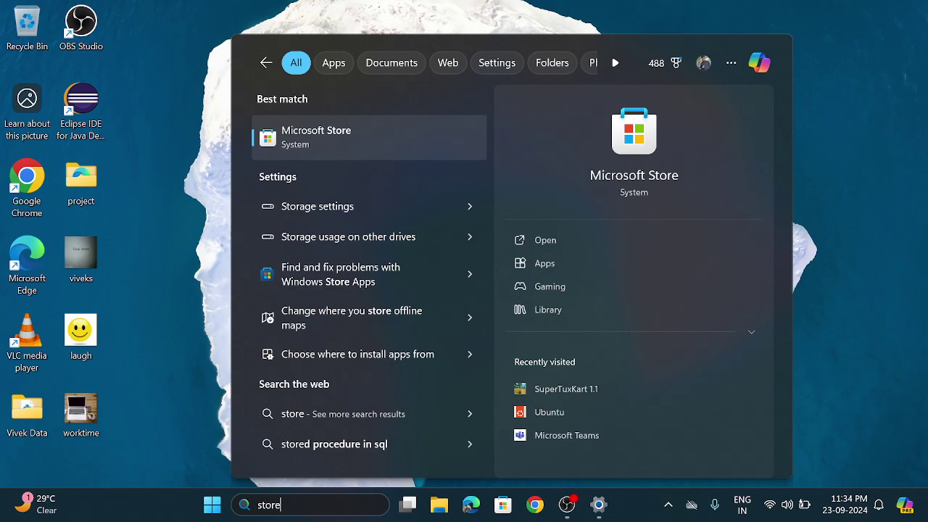
pyautogui.press('Return')
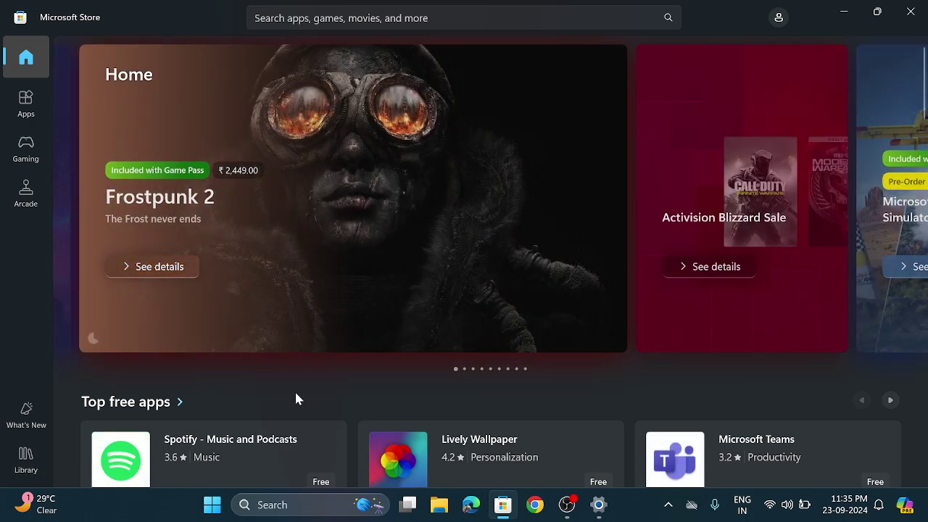
pyautogui.click(26, 458)
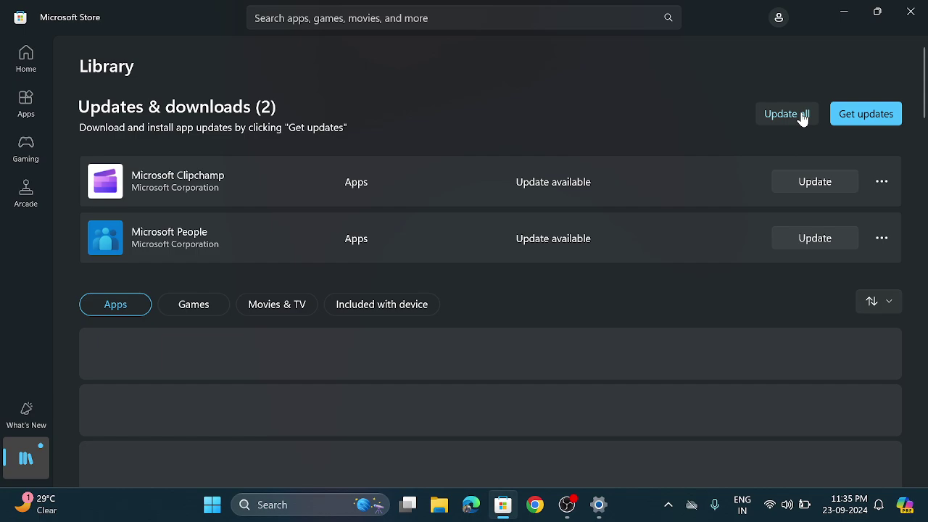
# Check the Library for app updates and update all listed apps, leaving the Store minimized.
pyautogui.click(860, 114)
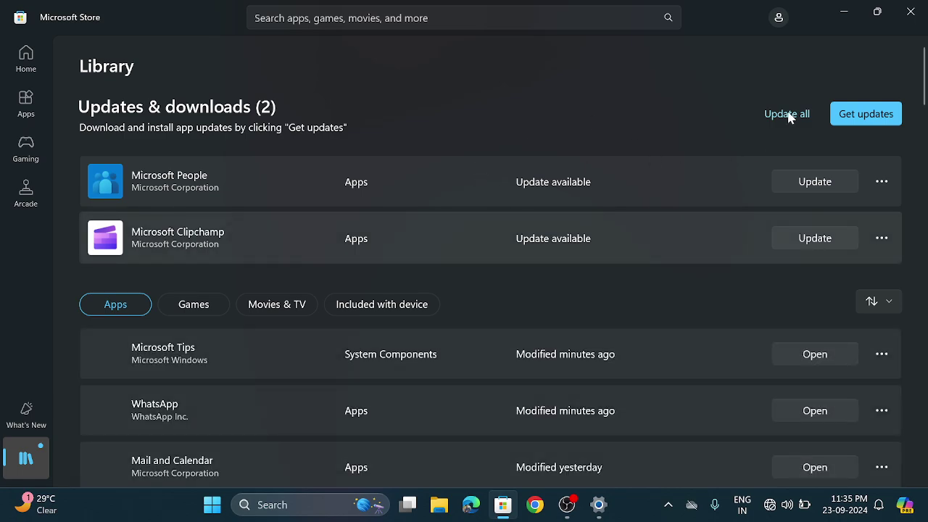
pyautogui.click(789, 116)
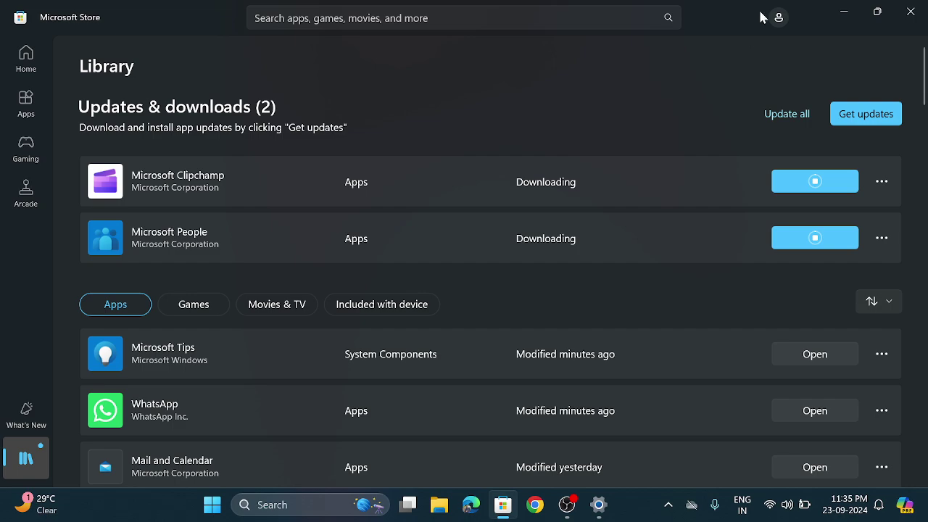
pyautogui.click(840, 6)
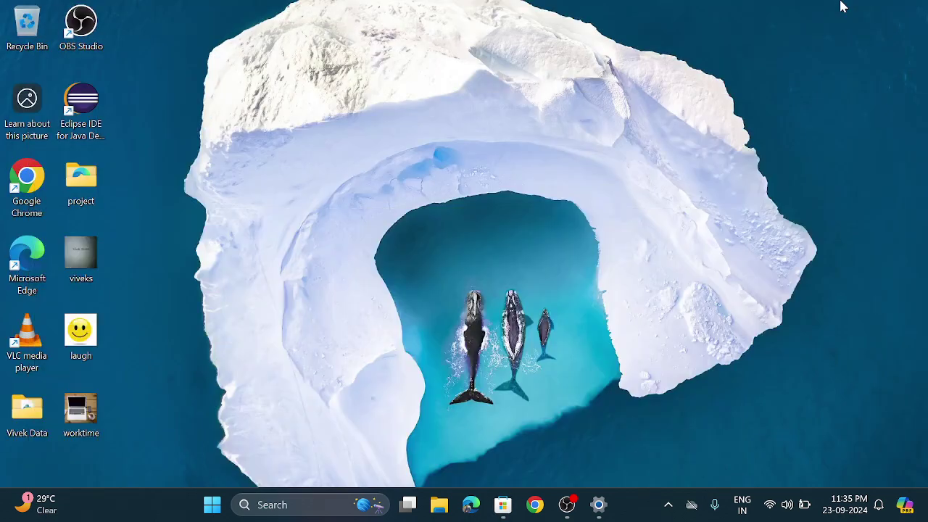
# Switch back to Settings to examine the Realtek driver's installation status, and close the window.
pyautogui.click(599, 505)
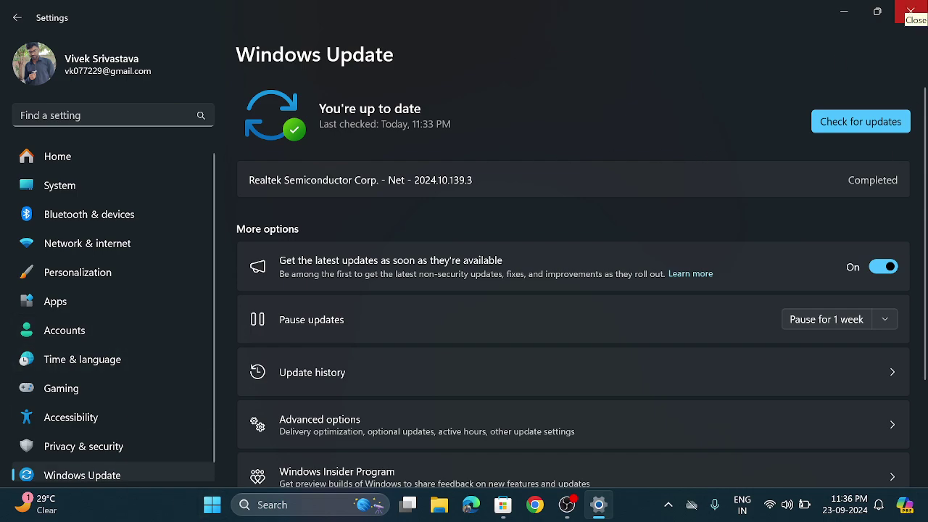
pyautogui.click(910, 11)
# Refresh the desktop twice.
pyautogui.rightClick(393, 134)
pyautogui.click(453, 195)
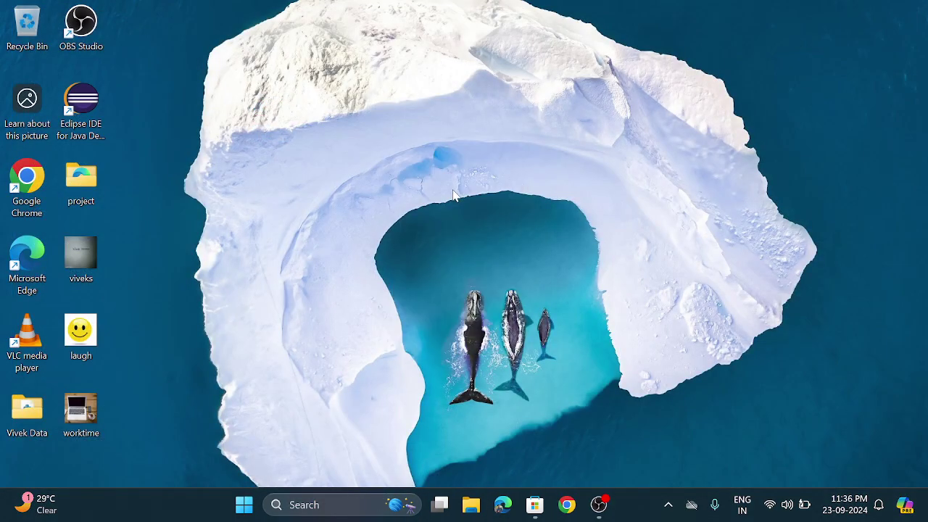
pyautogui.rightClick(453, 194)
pyautogui.click(511, 249)
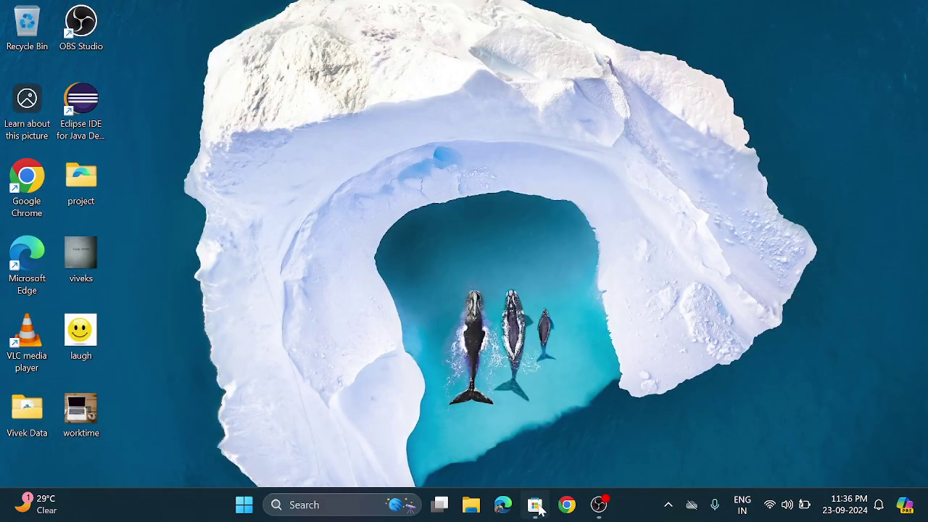
# Examine the app download progress in Microsoft Store, minimize it again and refresh the desktop.
pyautogui.click(537, 506)
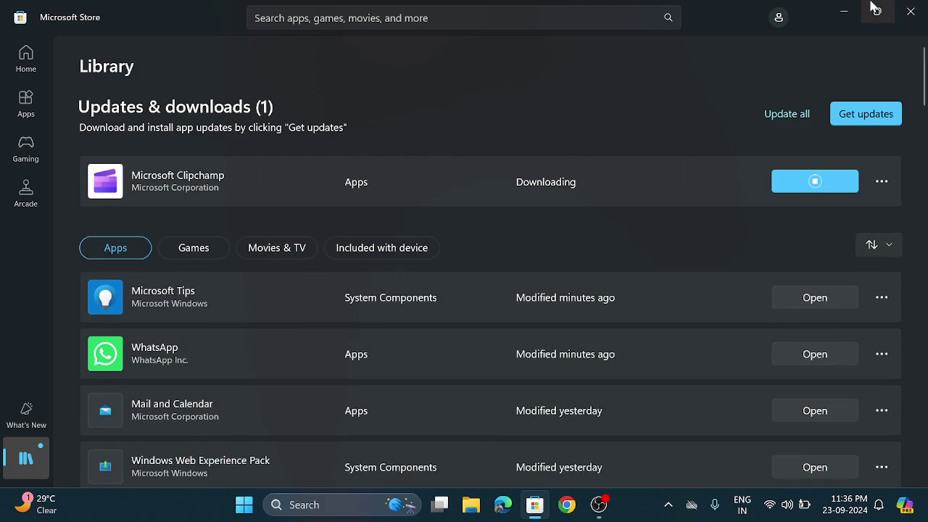
pyautogui.click(843, 11)
pyautogui.rightClick(387, 123)
pyautogui.click(455, 179)
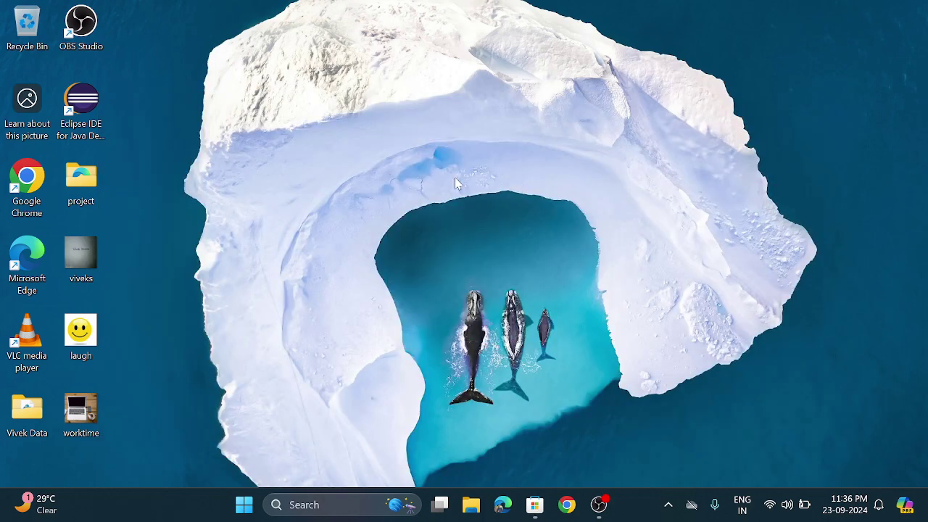
# Search for "dell" and open the Dell Update app.
pyautogui.click(303, 508)
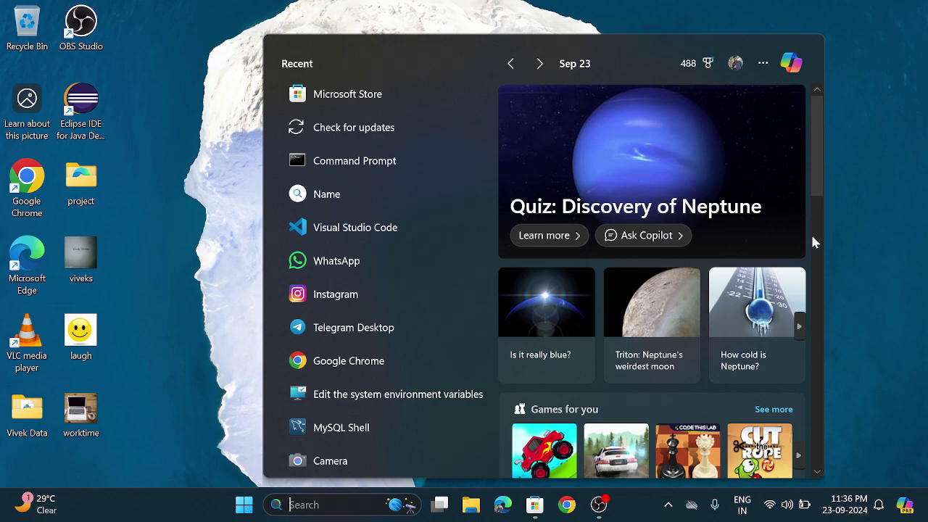
pyautogui.write('del')
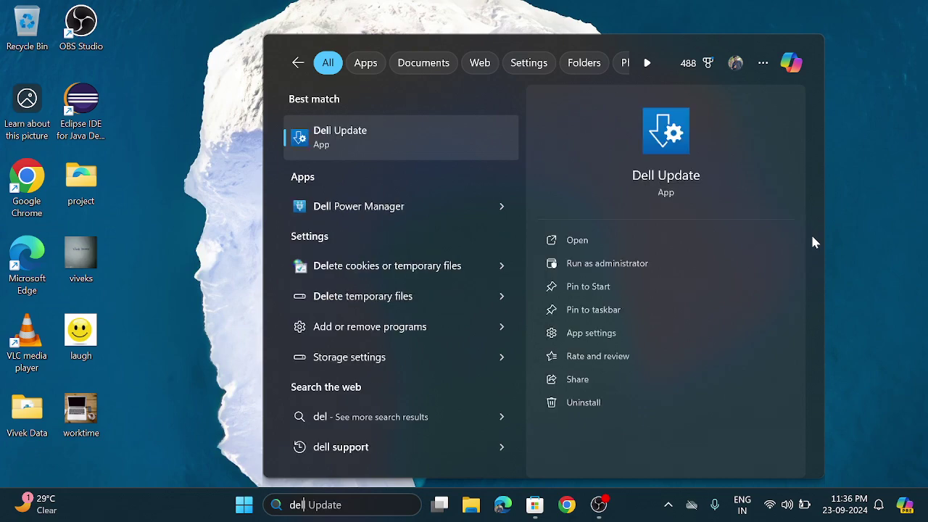
pyautogui.write('l')
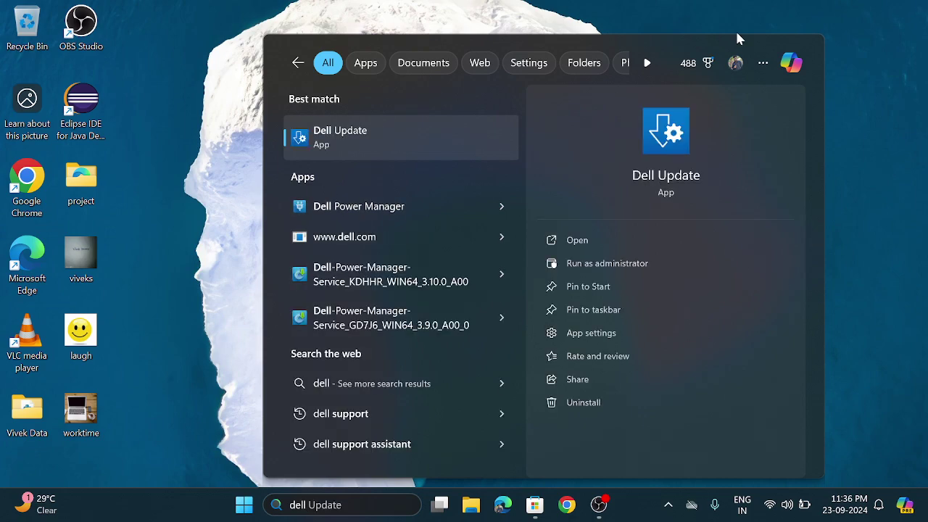
pyautogui.click(384, 142)
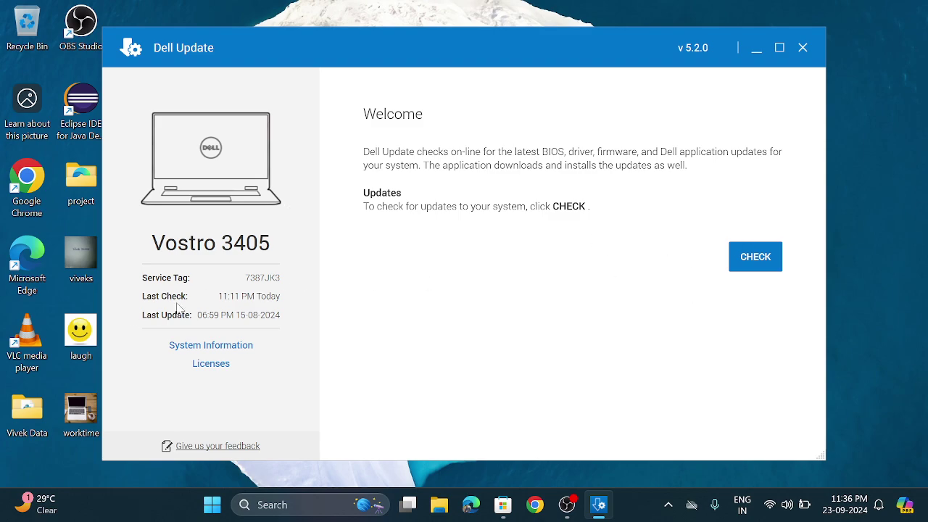
# Review the list of installed drivers and applications in Dell Update's System Information, and close it.
pyautogui.click(228, 347)
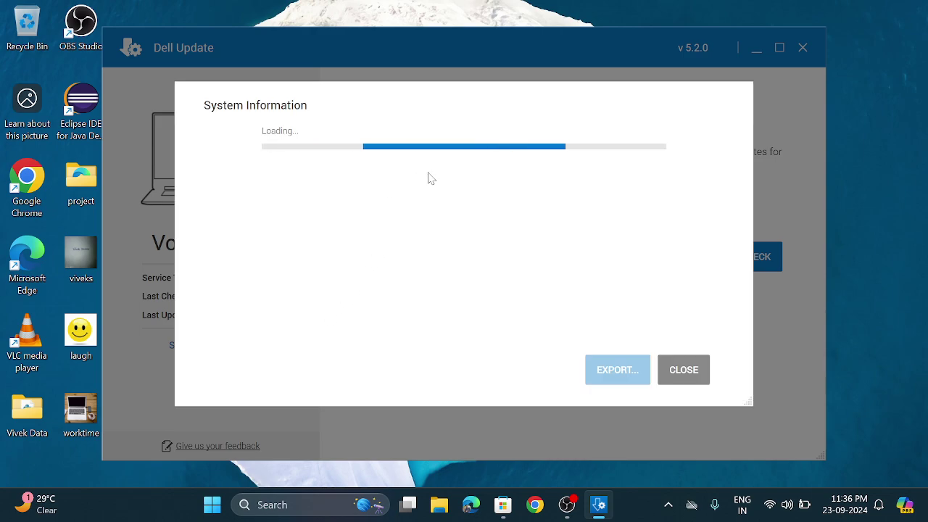
pyautogui.scroll(-15, 435, 205)
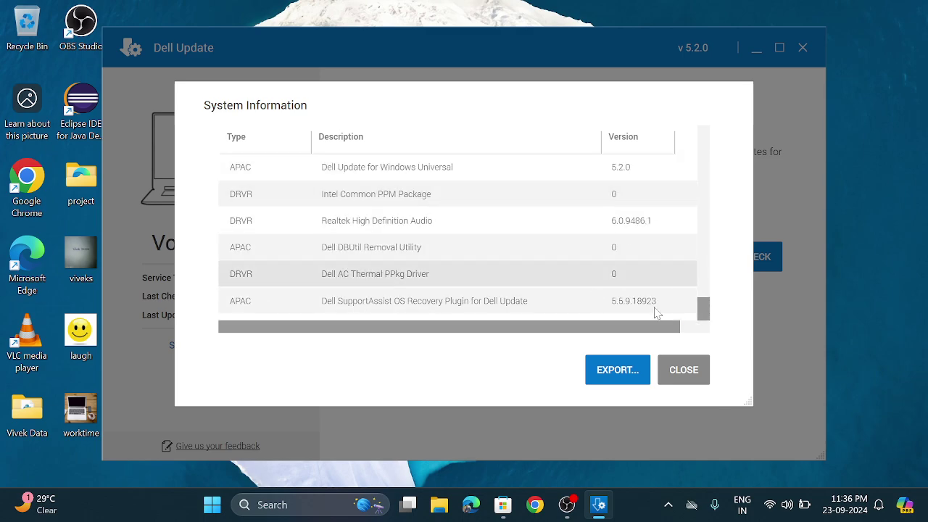
pyautogui.click(699, 375)
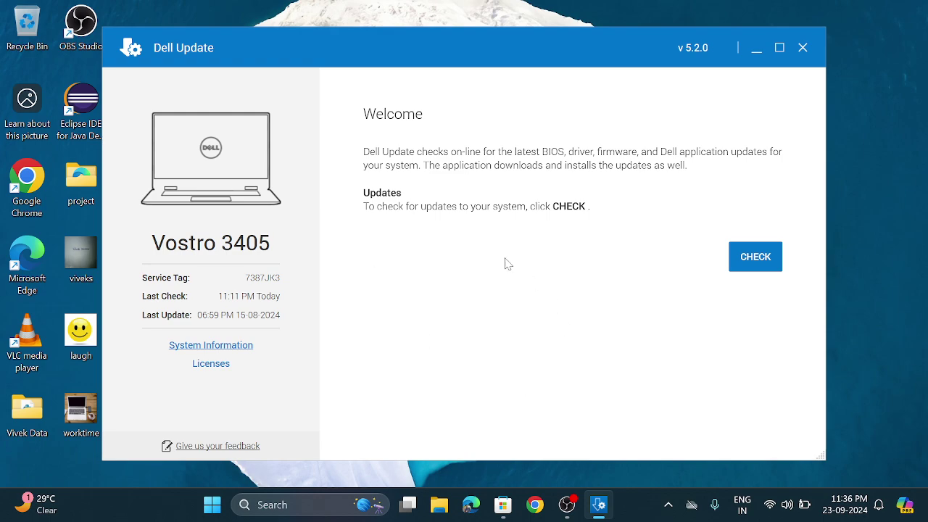
# Start a check for available system updates in Dell Update.
pyautogui.click(750, 259)
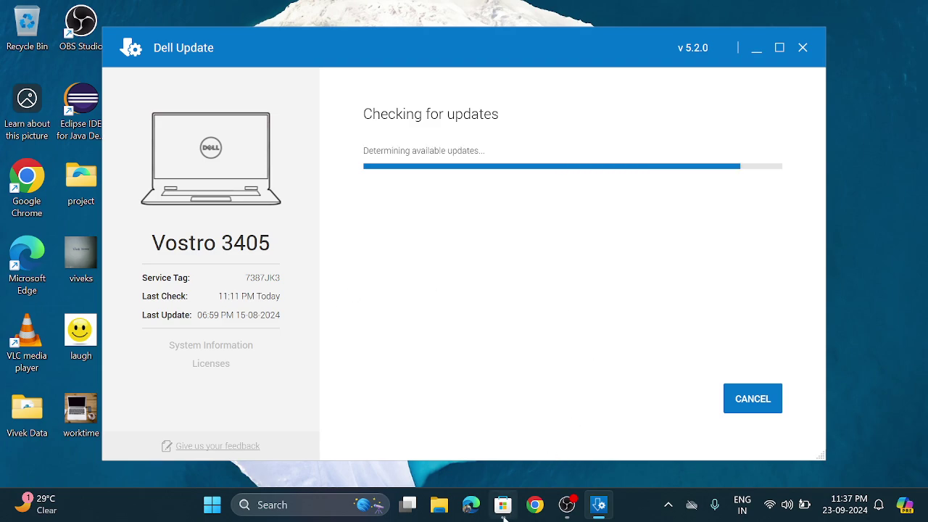
# Check the status of the app updates in the Microsoft Store library, and close the Store.
pyautogui.click(503, 508)
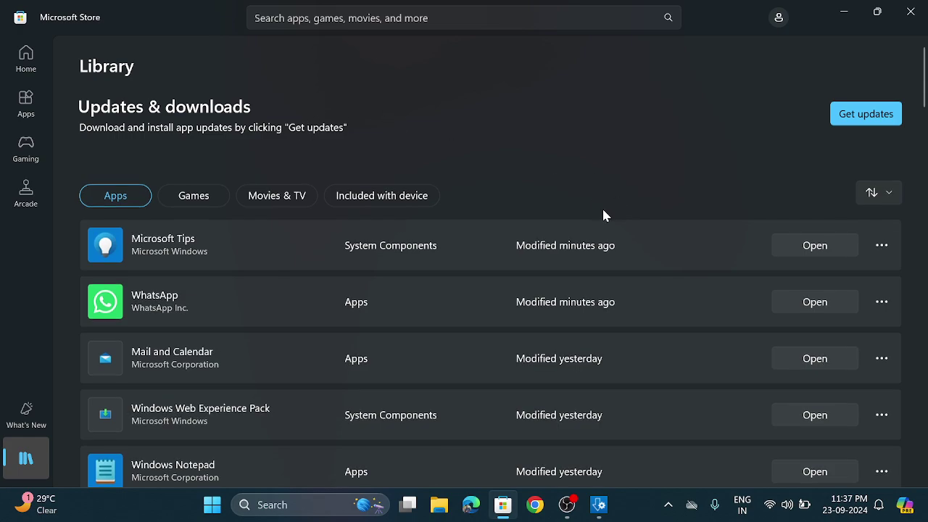
pyautogui.click(910, 12)
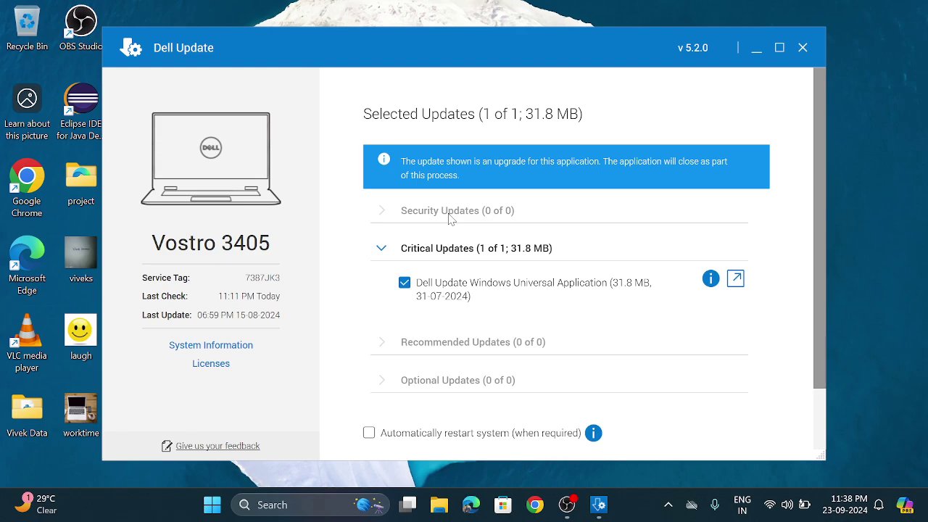
# Install the critical Dell Update Windows Universal Application update with automatic restart turned off, and close Dell Update.
pyautogui.click(368, 432)
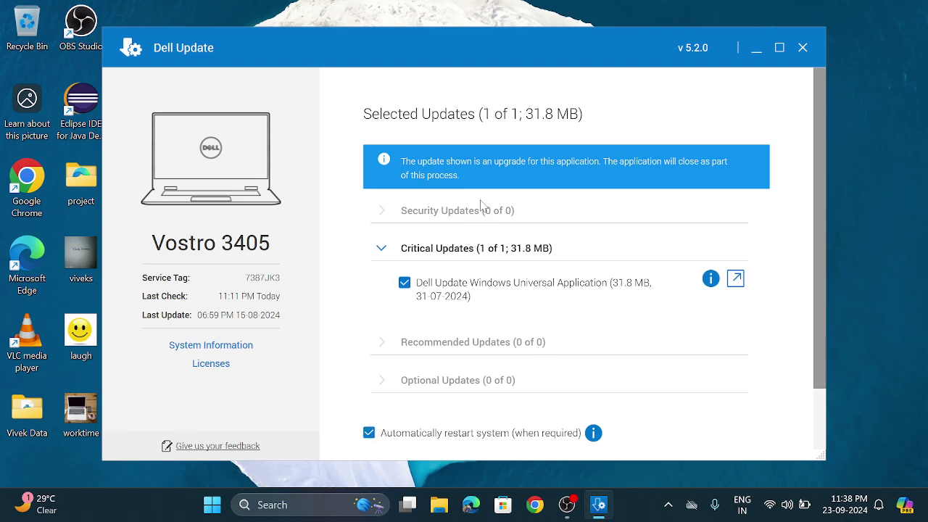
pyautogui.scroll(-2, 759, 280)
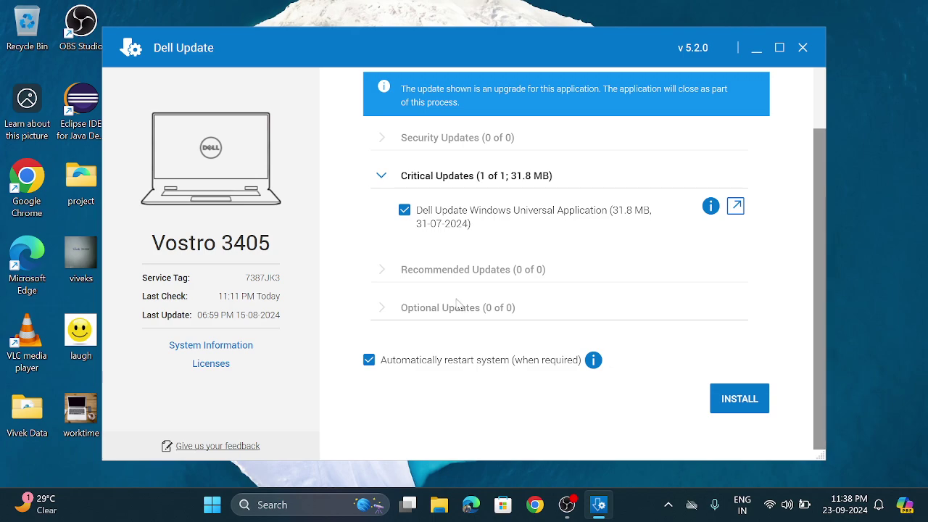
pyautogui.click(369, 360)
pyautogui.click(740, 419)
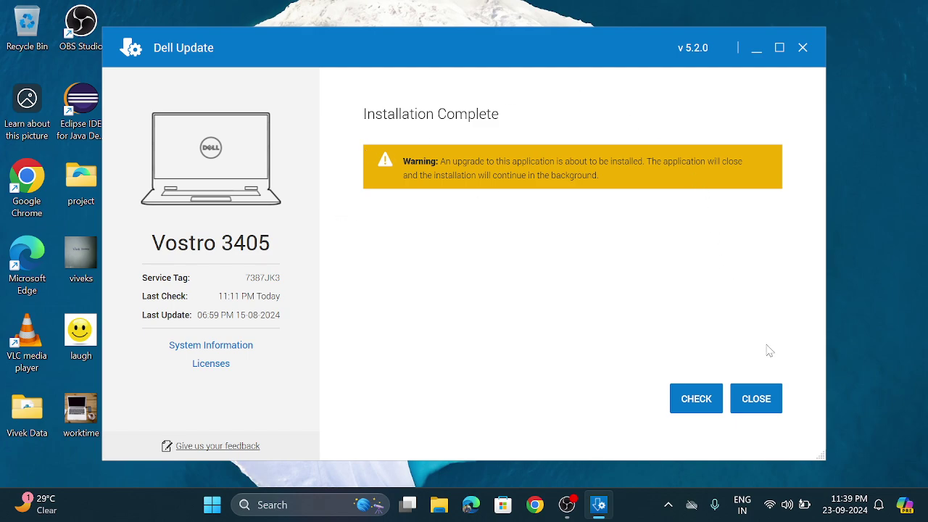
pyautogui.click(761, 404)
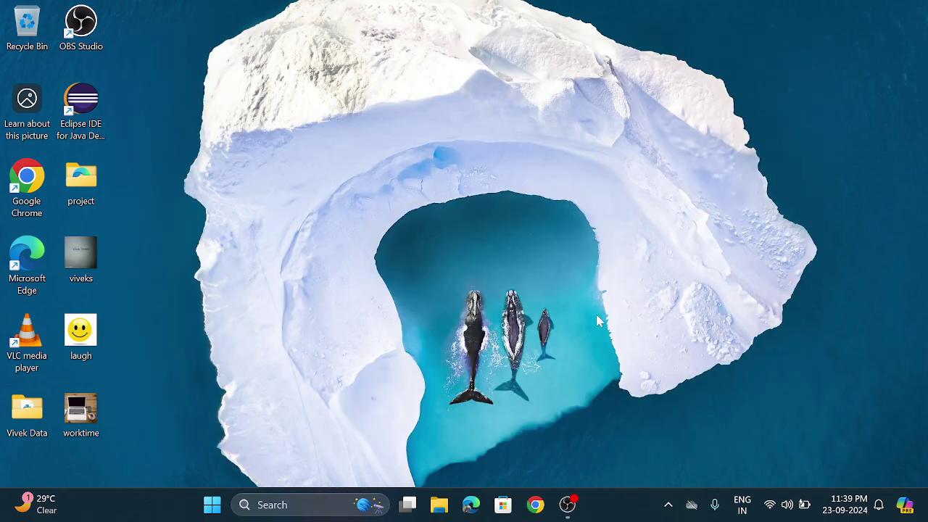
pyautogui.rightClick(428, 116)
pyautogui.click(496, 92)
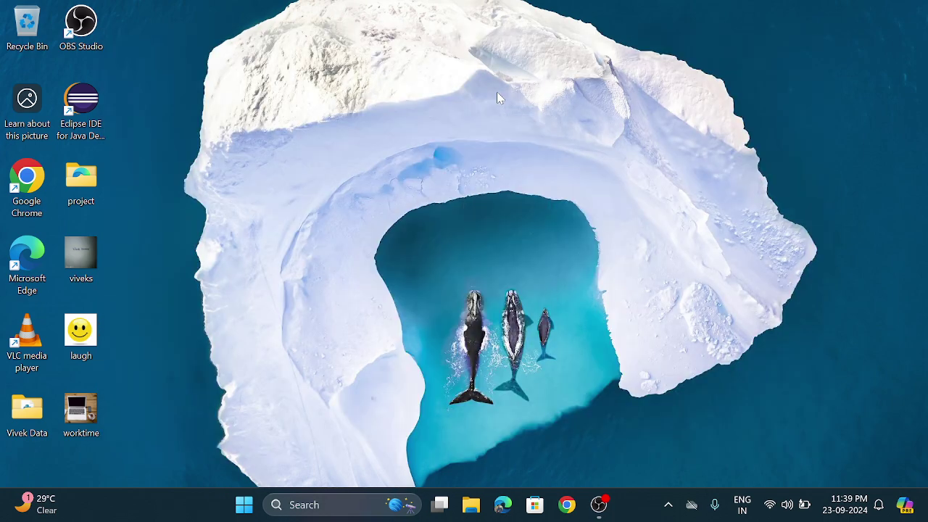
pyautogui.rightClick(498, 95)
pyautogui.click(549, 153)
pyautogui.rightClick(672, 113)
pyautogui.click(730, 174)
pyautogui.rightClick(409, 93)
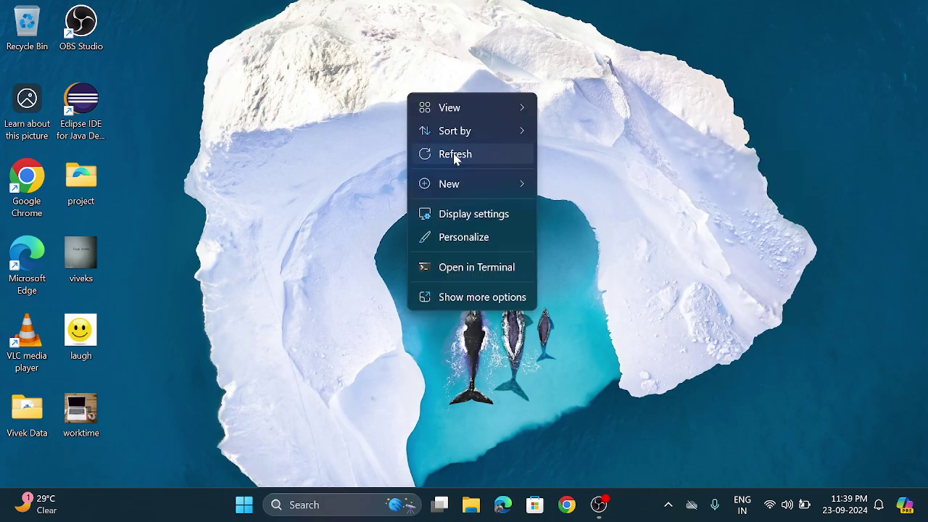
pyautogui.click(456, 155)
pyautogui.rightClick(513, 166)
pyautogui.click(517, 169)
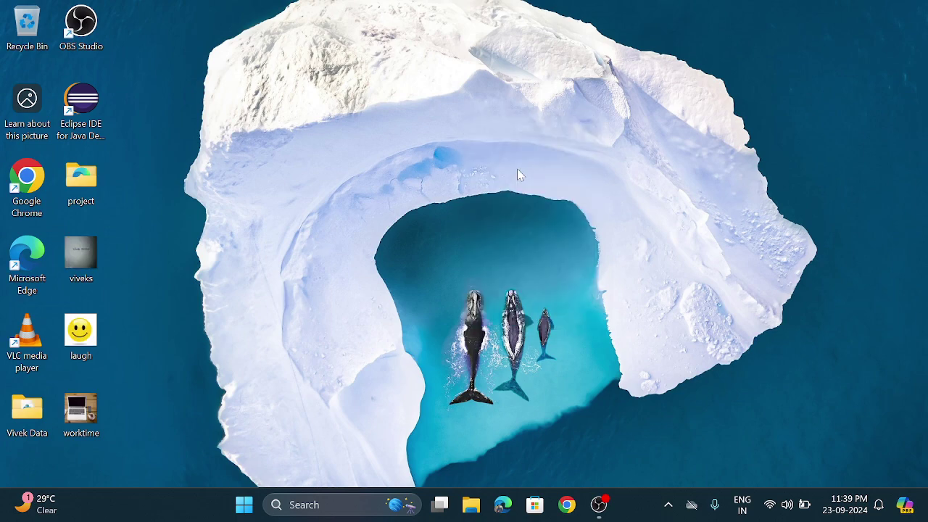
pyautogui.rightClick(528, 190)
pyautogui.click(545, 232)
pyautogui.rightClick(335, 103)
pyautogui.click(419, 166)
# Show the Restart option among the power options, and dismiss them without restarting.
pyautogui.click(244, 504)
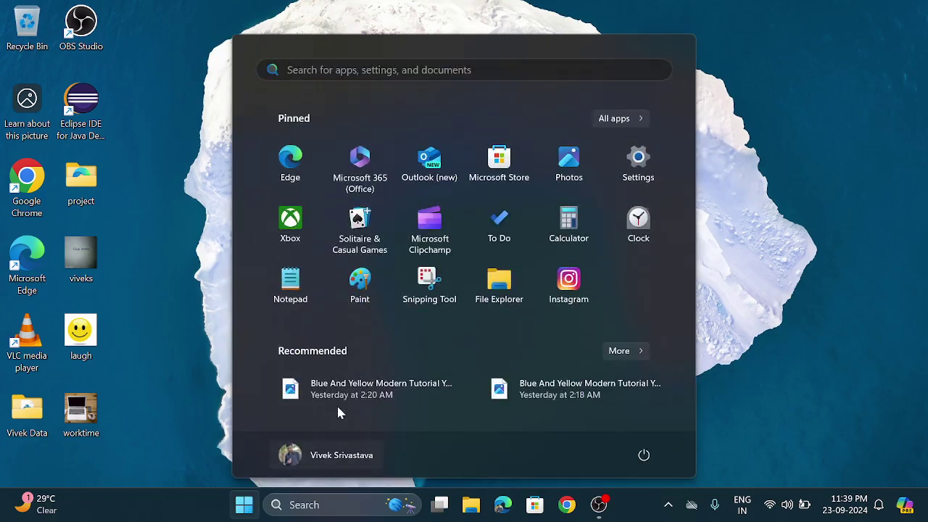
pyautogui.click(645, 457)
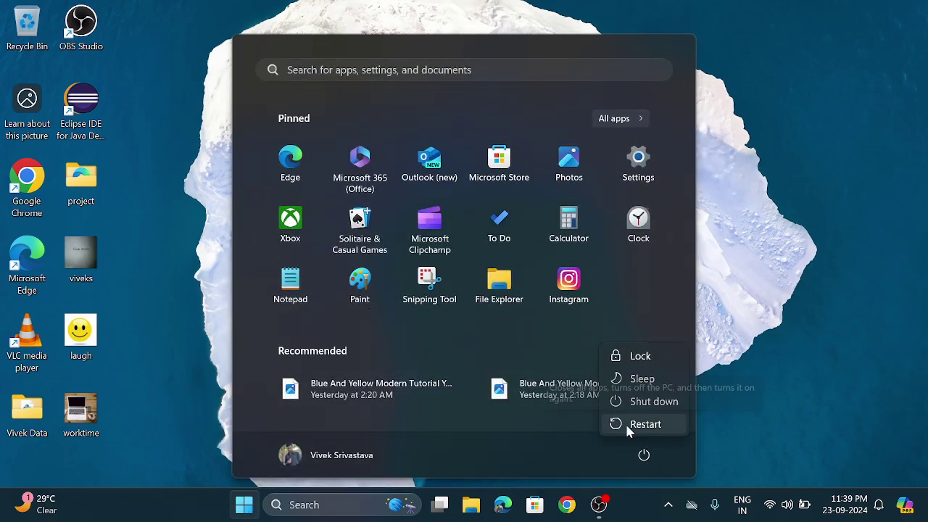
pyautogui.click(791, 153)
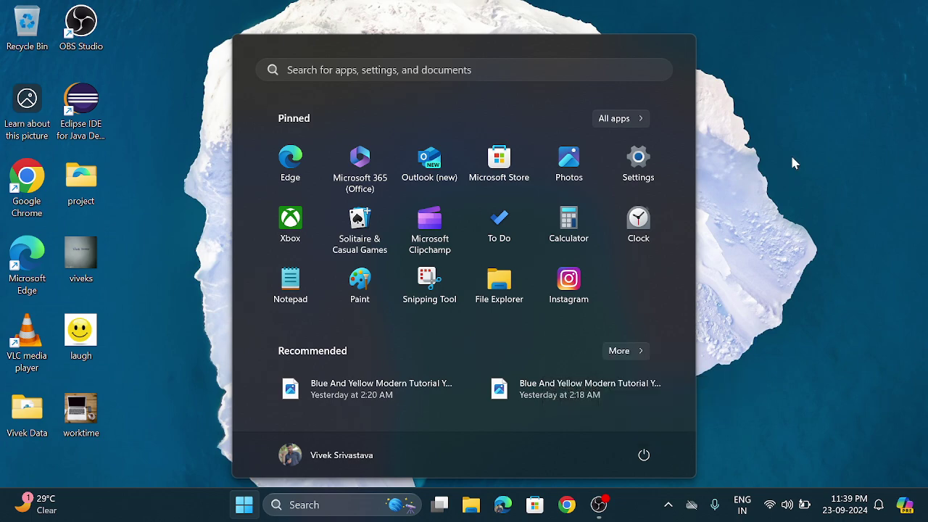
pyautogui.click(772, 121)
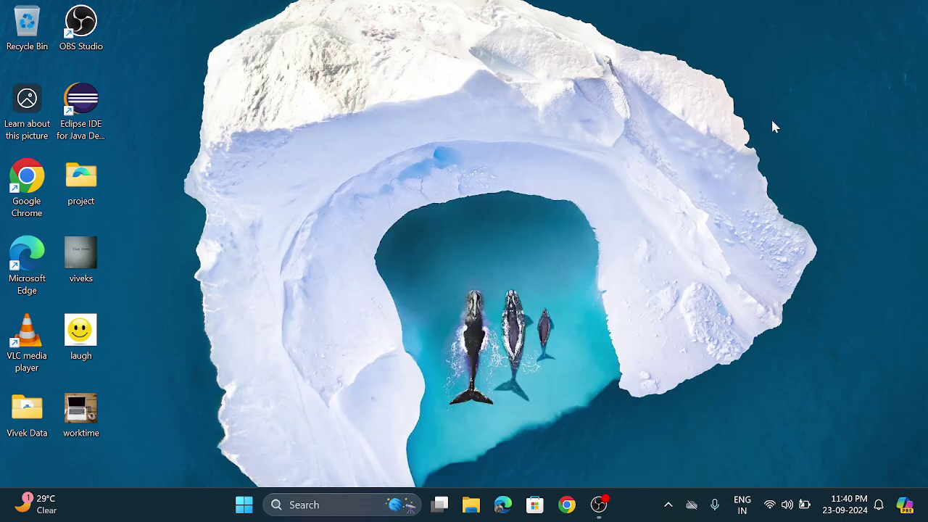
# Refresh the desktop and dismiss the WhatsApp notification.
pyautogui.rightClick(758, 182)
pyautogui.click(792, 243)
pyautogui.rightClick(642, 129)
pyautogui.click(716, 187)
pyautogui.rightClick(716, 187)
pyautogui.click(786, 242)
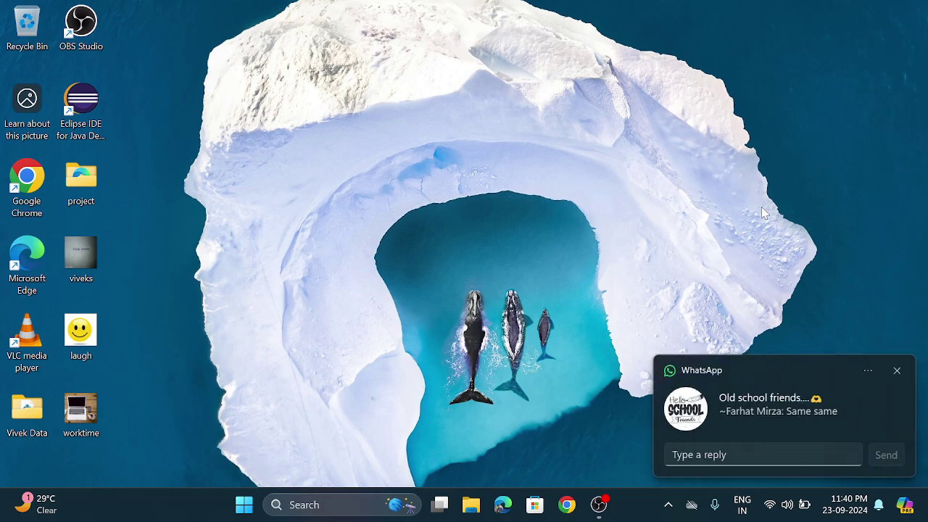
pyautogui.click(894, 372)
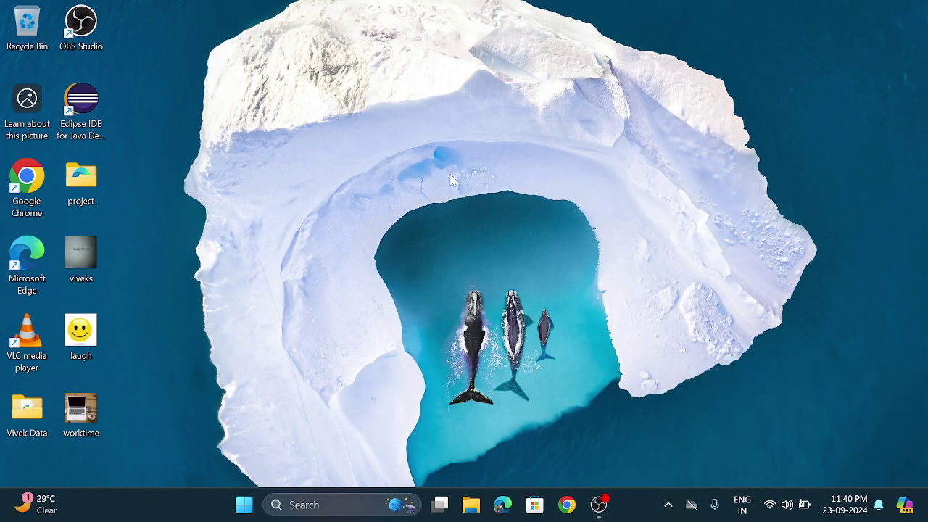